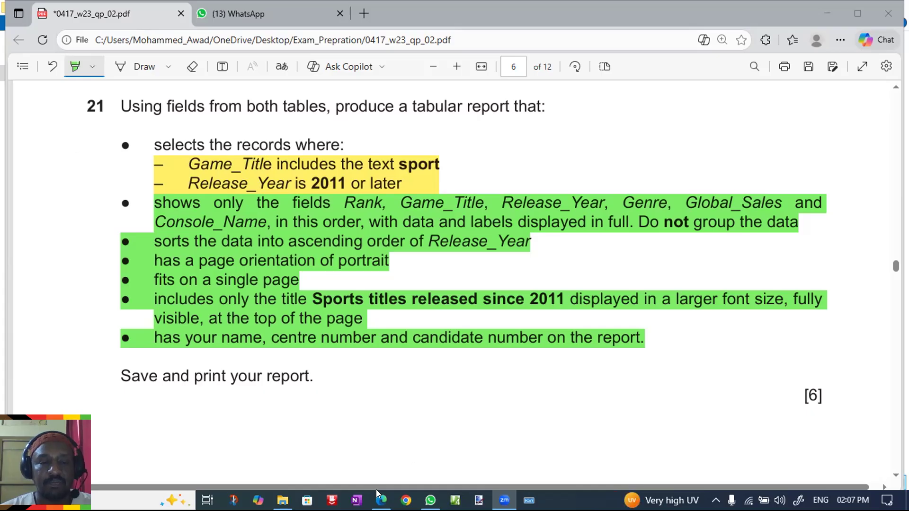
Step: Open the My_Databe database in Access from the Exam_Prepration folder
click(280, 495)
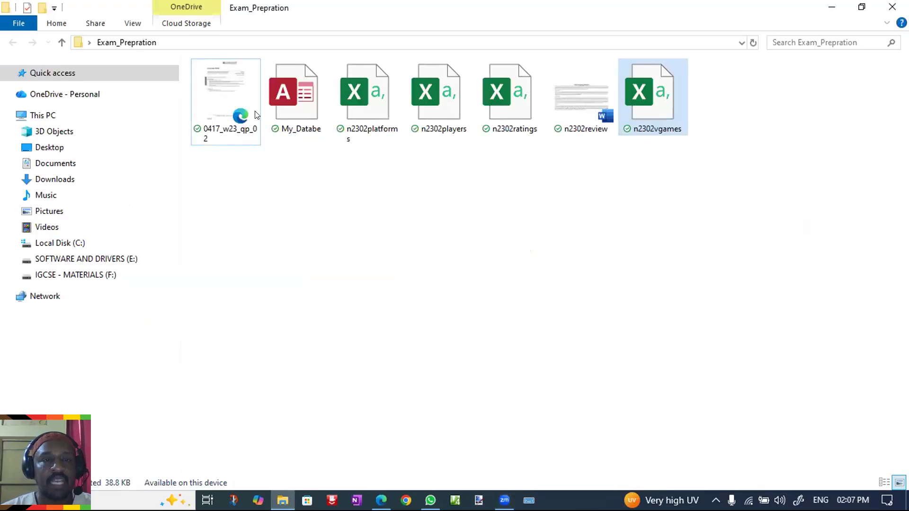
double_click(288, 93)
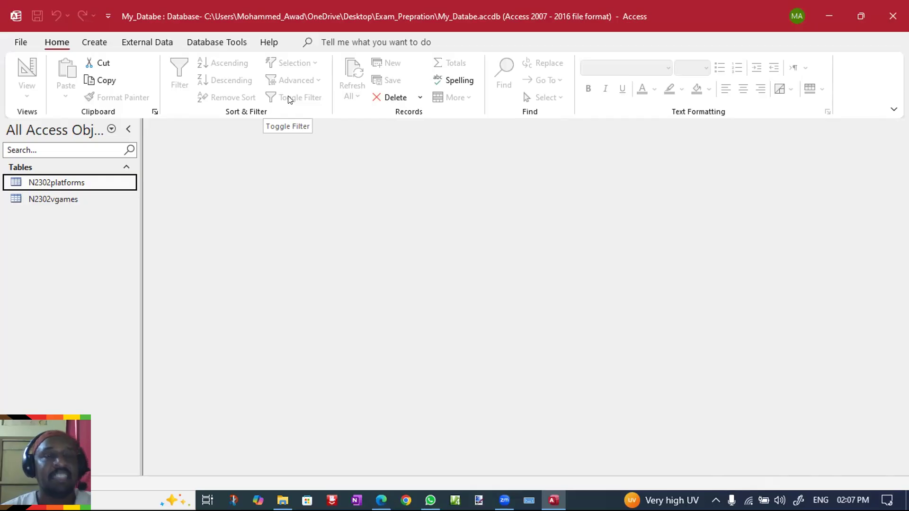
click(378, 492)
click(377, 491)
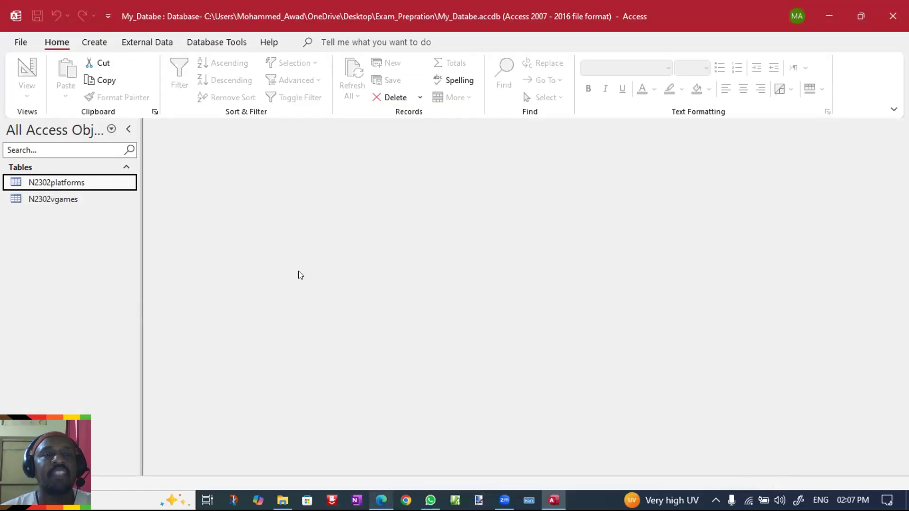
Step: Create a new query in Design View and add the N2302platforms and N2302vgames tables to it
click(97, 42)
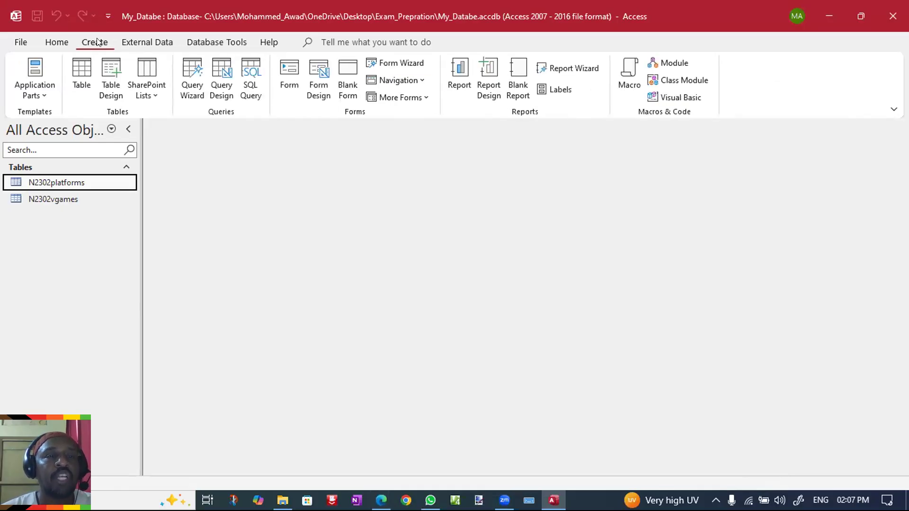
click(226, 76)
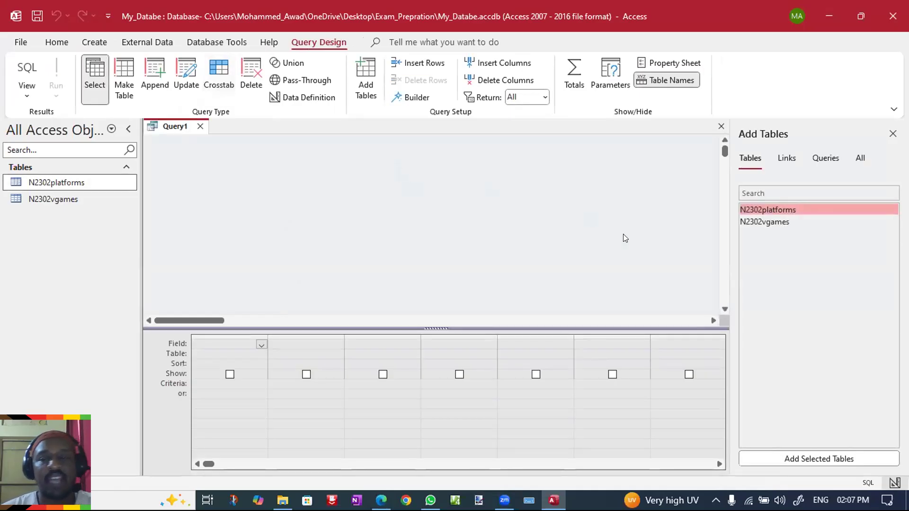
drag(602, 326, 596, 368)
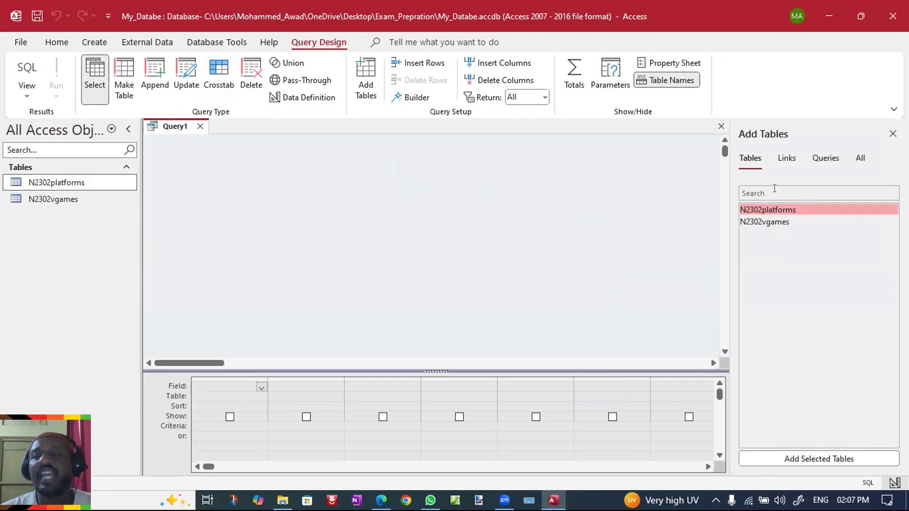
double_click(778, 211)
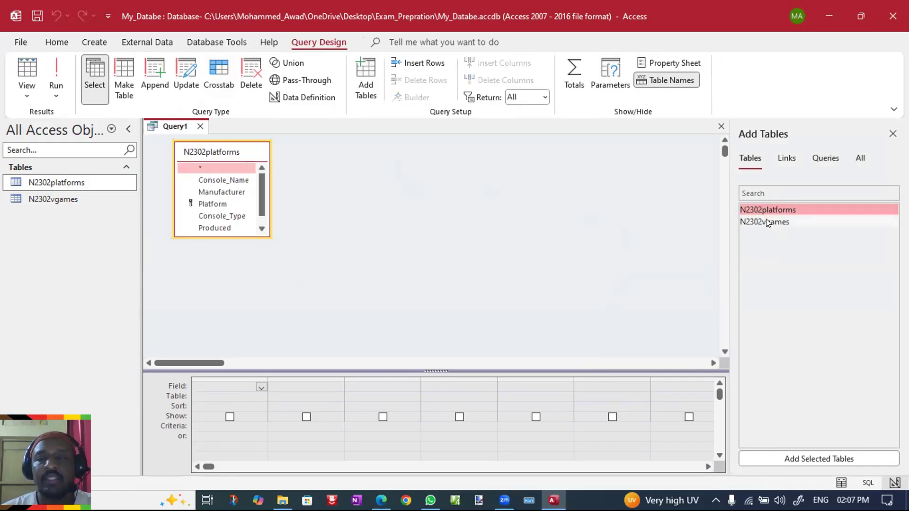
double_click(767, 222)
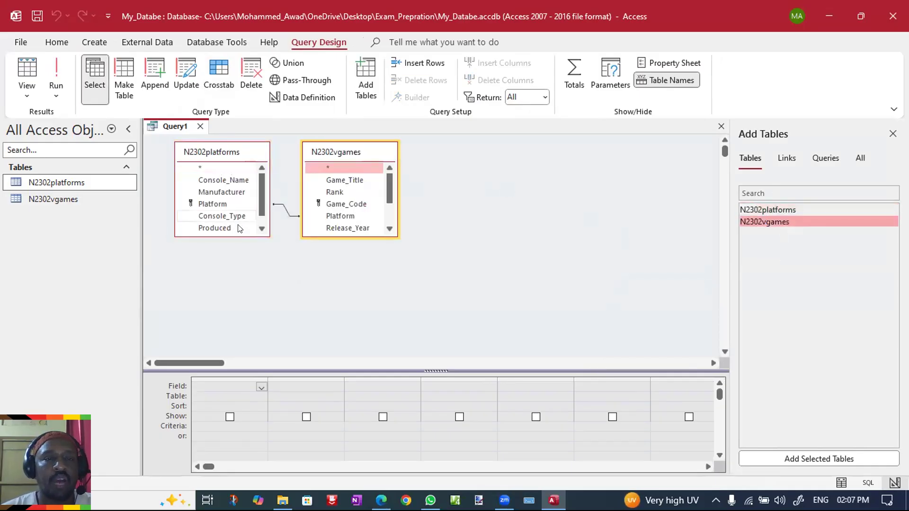
Step: Enlarge both table field lists in the query design to show all their fields, and close the table picker
drag(230, 233, 241, 288)
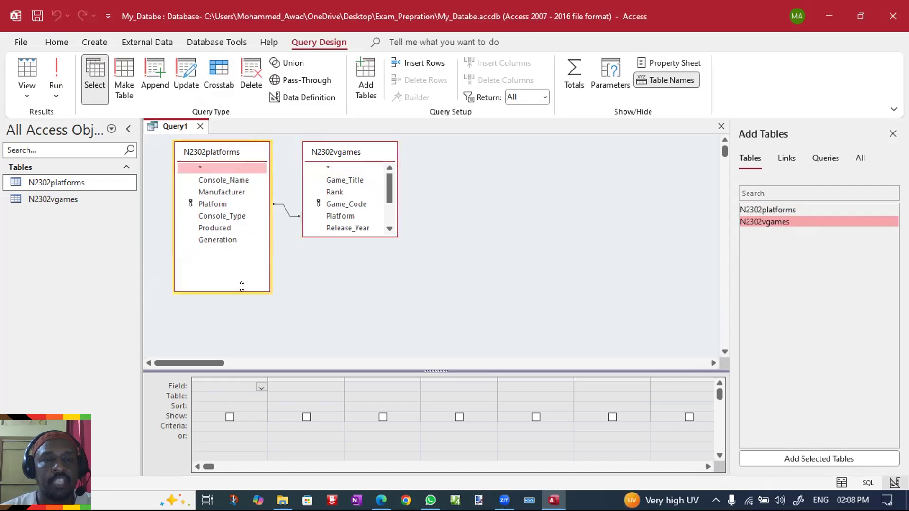
click(358, 232)
drag(359, 232, 360, 279)
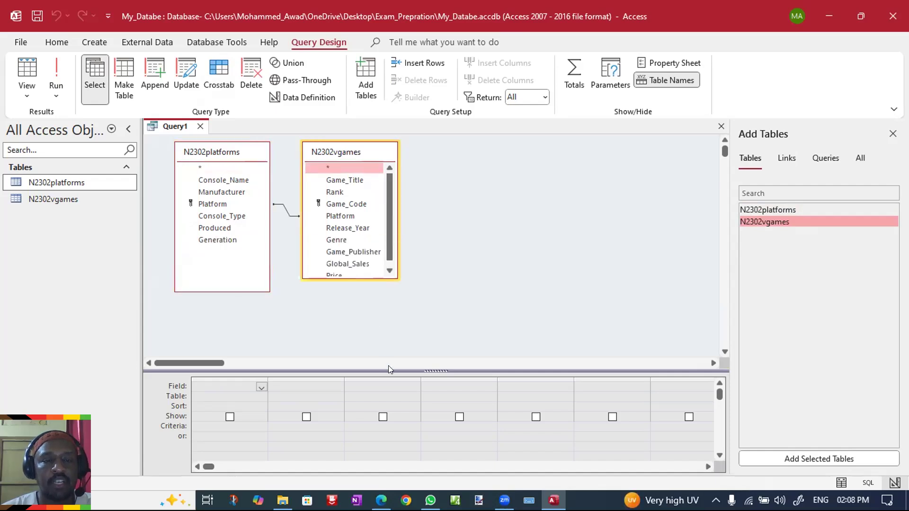
drag(389, 368, 391, 328)
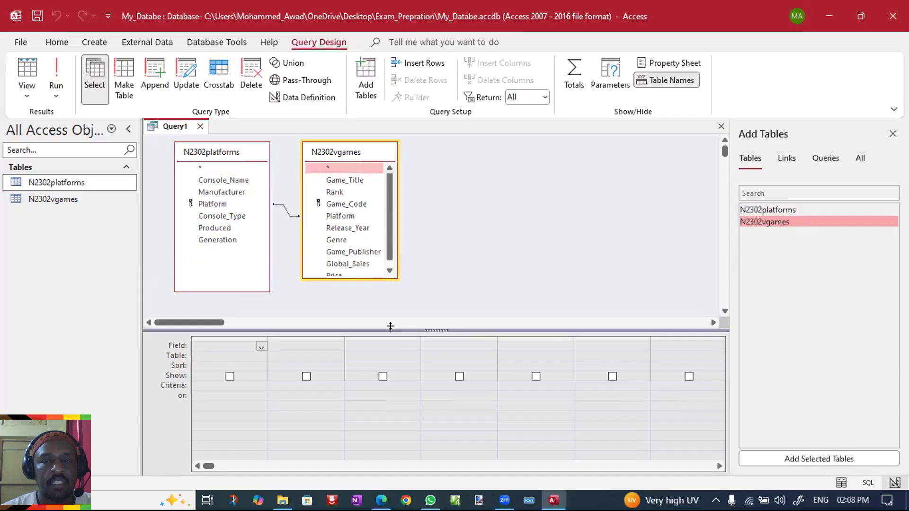
click(892, 133)
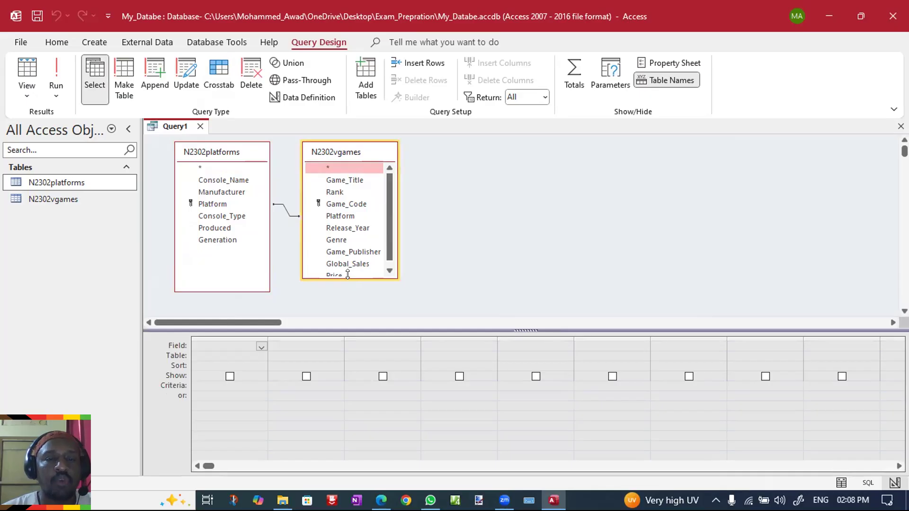
drag(347, 278, 345, 307)
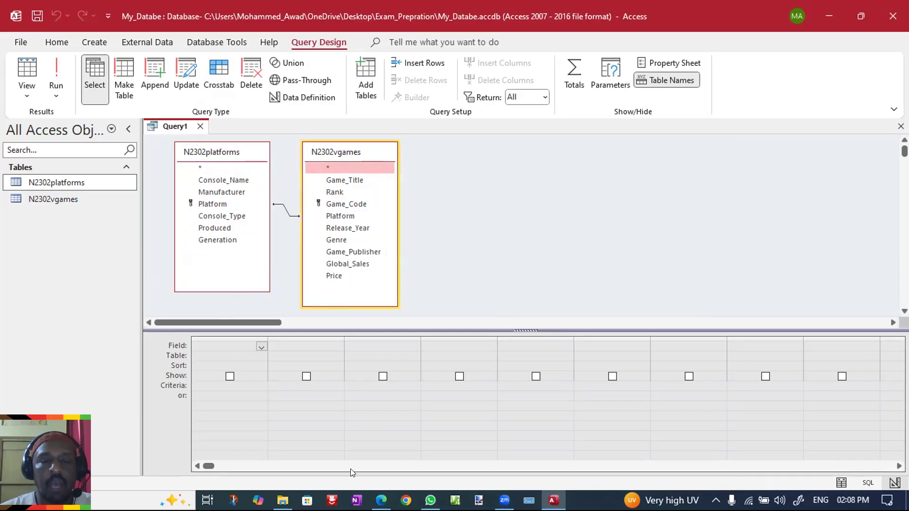
Step: Add the Rank, Game_Title and Release_Year fields from N2302vgames to the query grid, in the order the exam paper requires
click(379, 499)
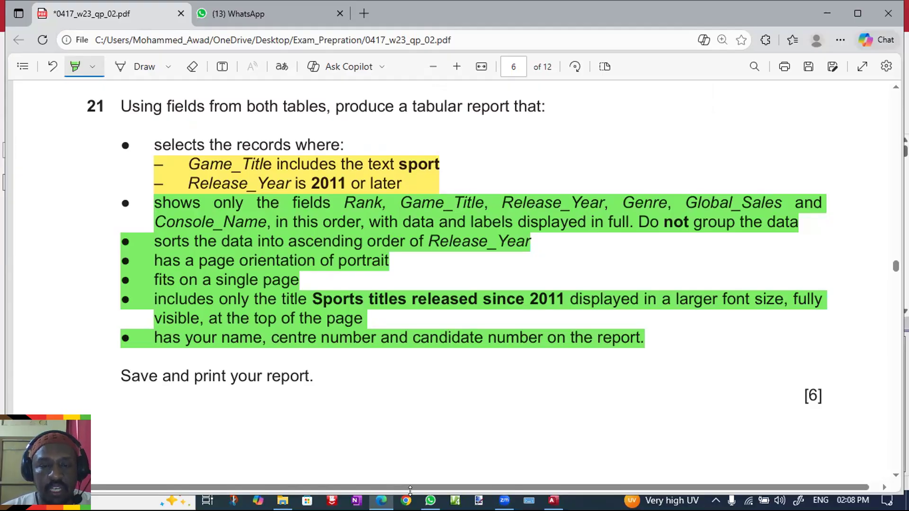
click(553, 500)
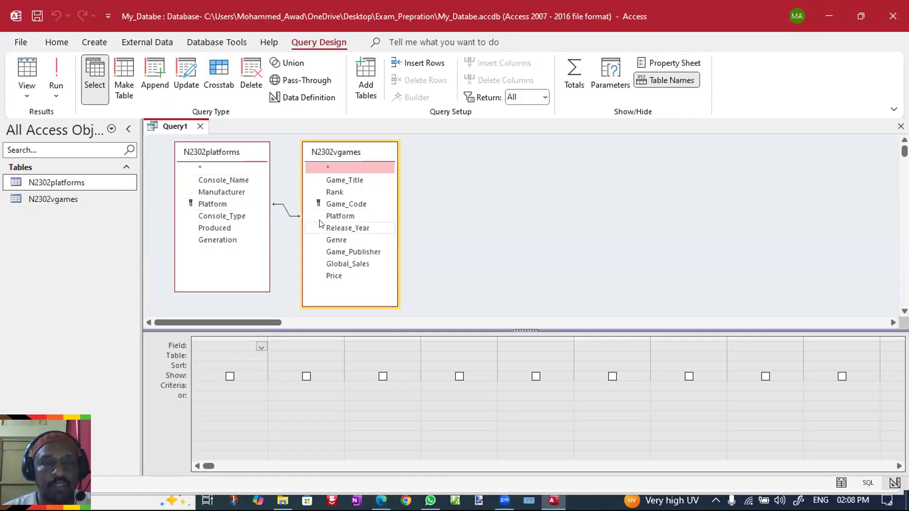
double_click(341, 193)
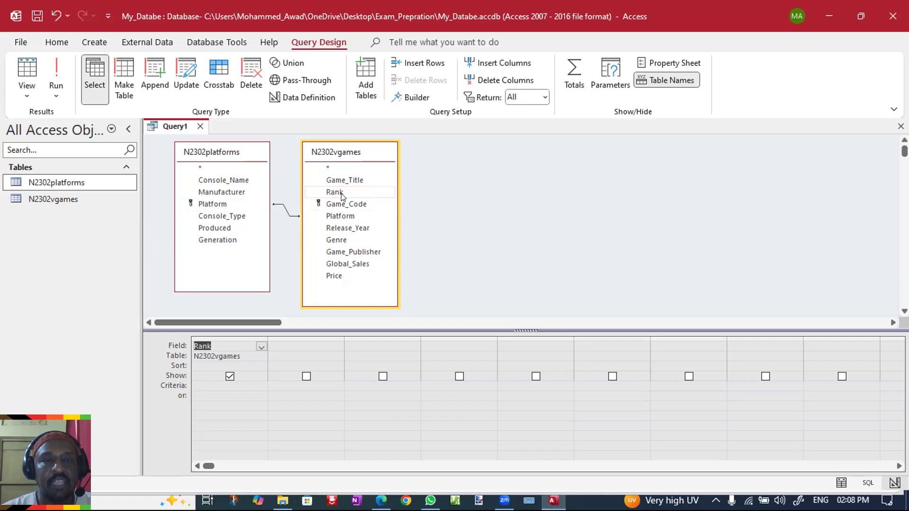
click(378, 490)
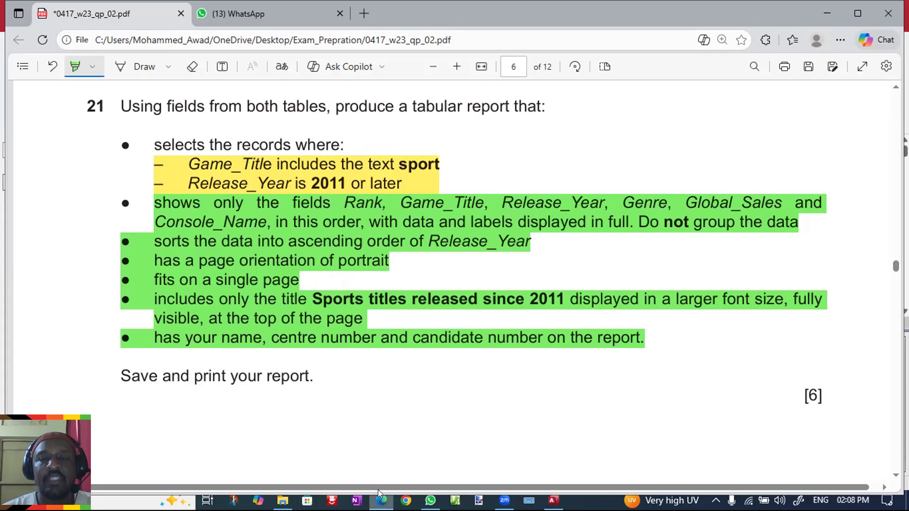
click(378, 490)
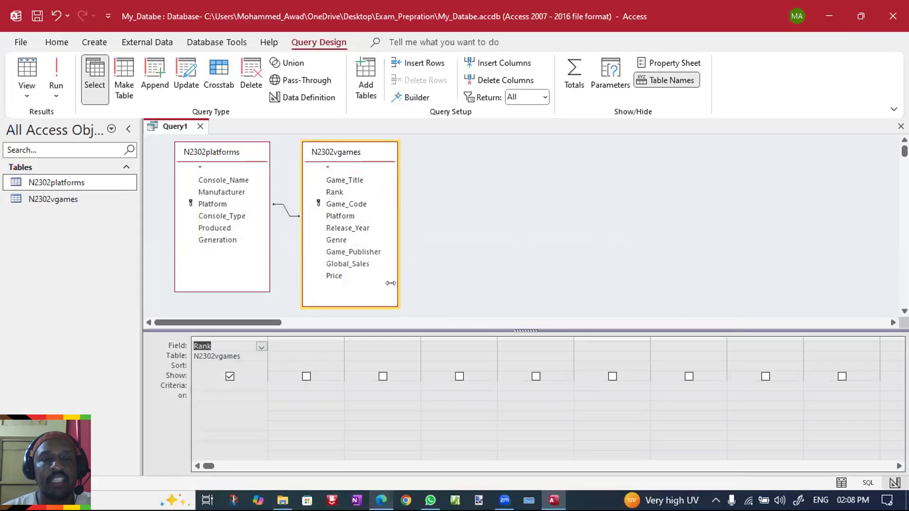
double_click(336, 180)
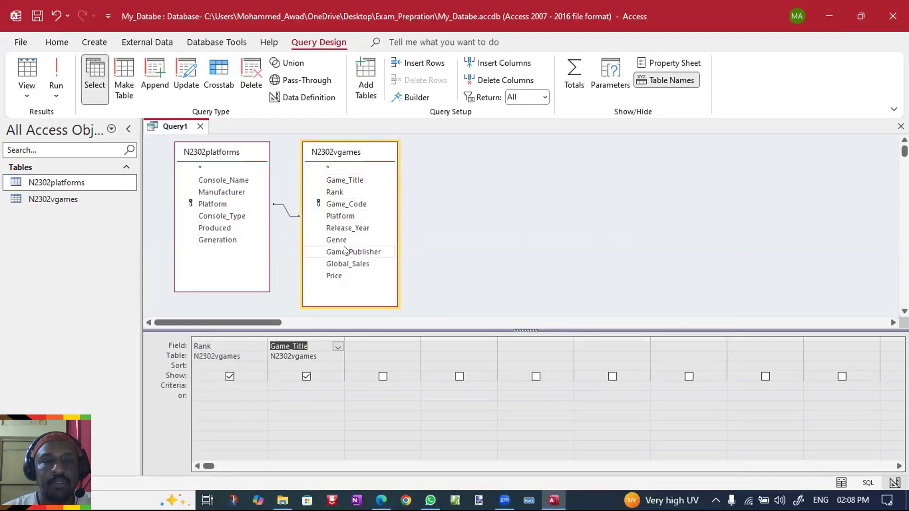
double_click(355, 229)
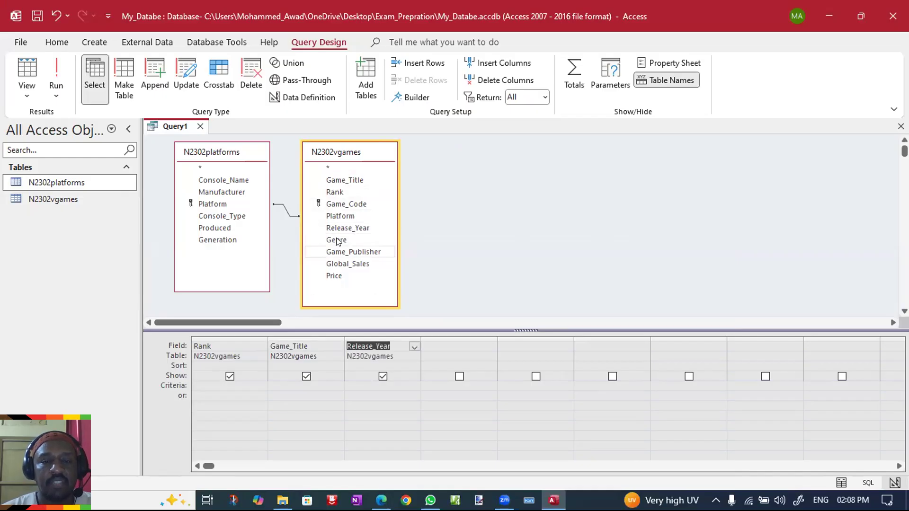
Step: Add Genre and Global_Sales from N2302vgames, followed by Console_Name from N2302platforms, to the query grid
click(377, 492)
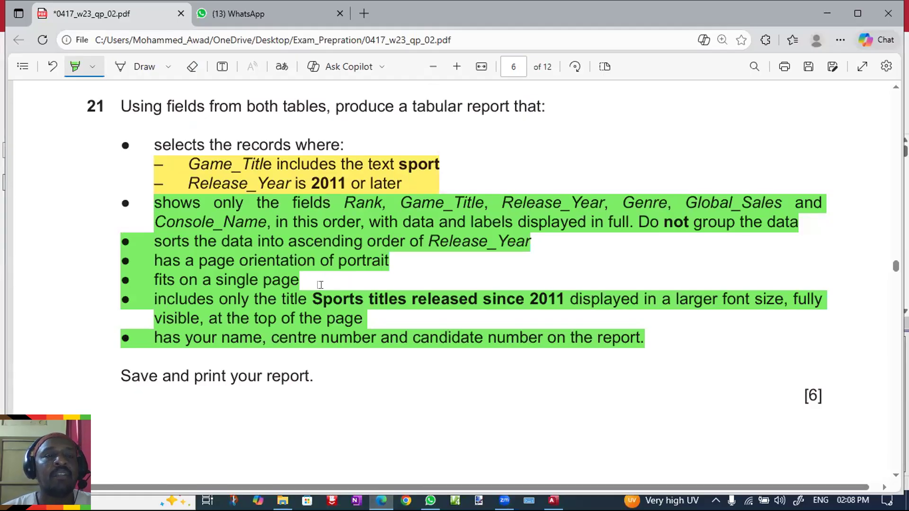
click(555, 492)
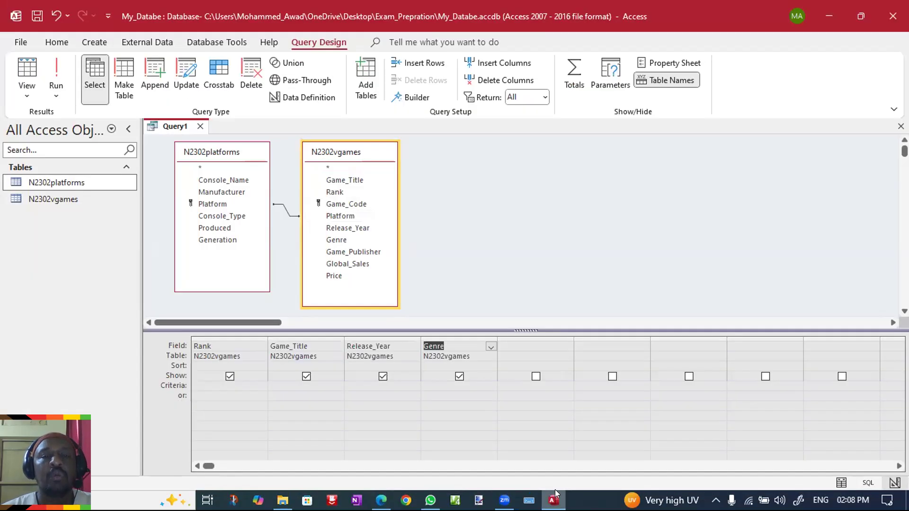
double_click(362, 264)
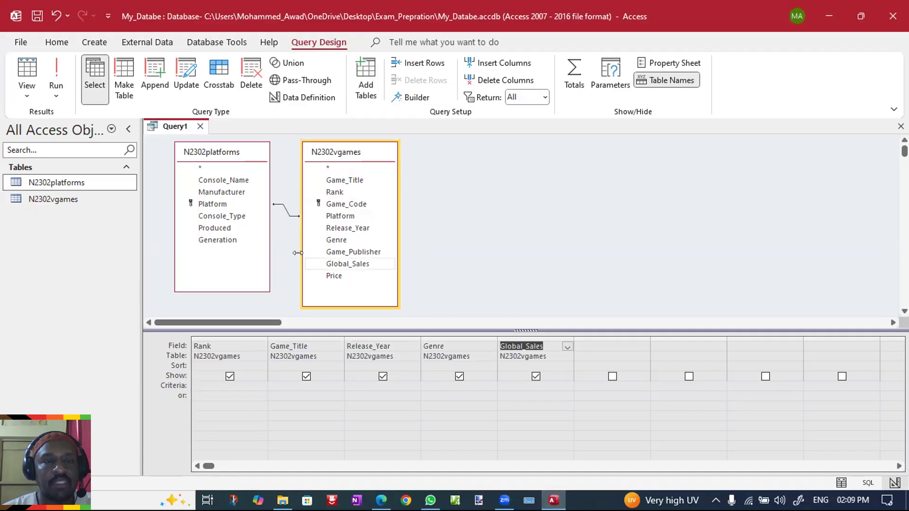
double_click(235, 181)
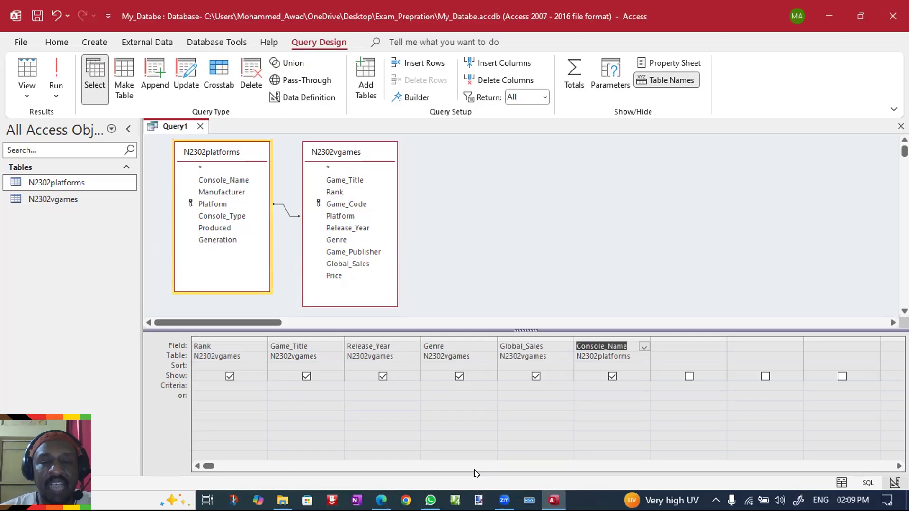
Step: Check the exam paper's selection rules and set the Game_Title criterion to *sport*
click(383, 497)
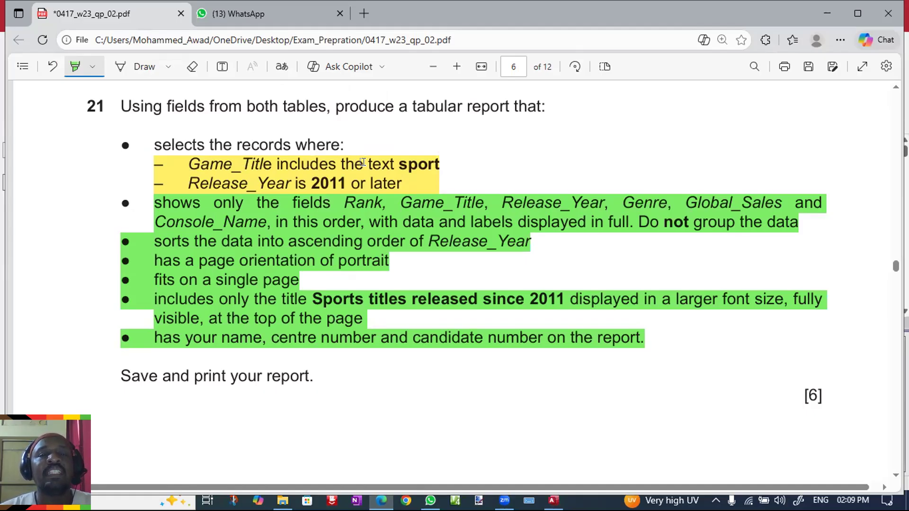
click(554, 500)
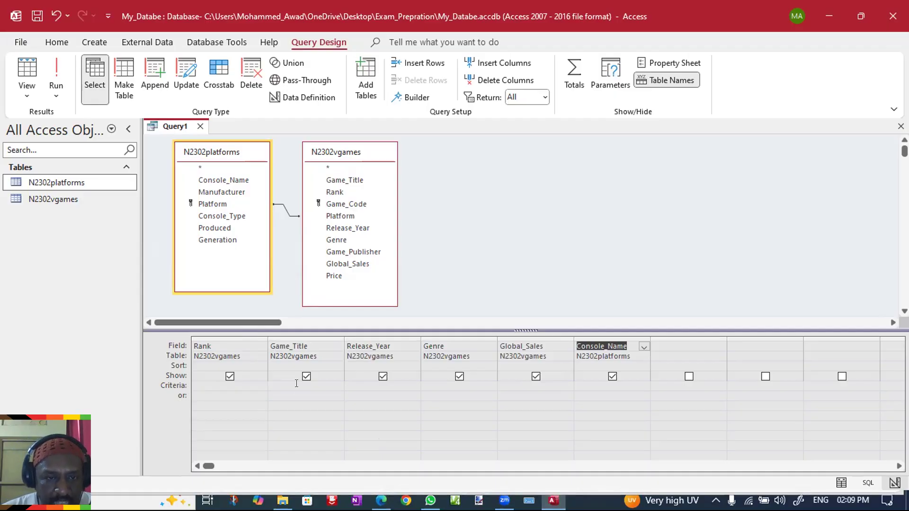
click(381, 499)
click(374, 489)
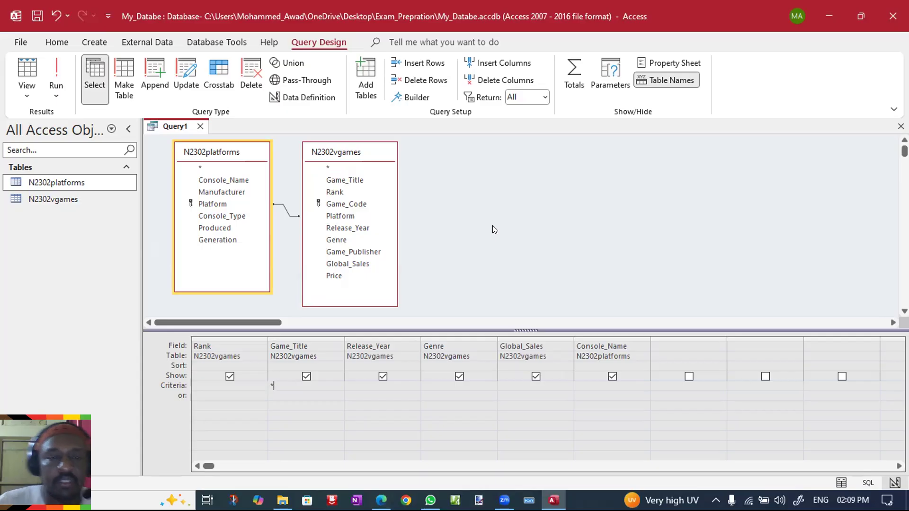
text(sport*)
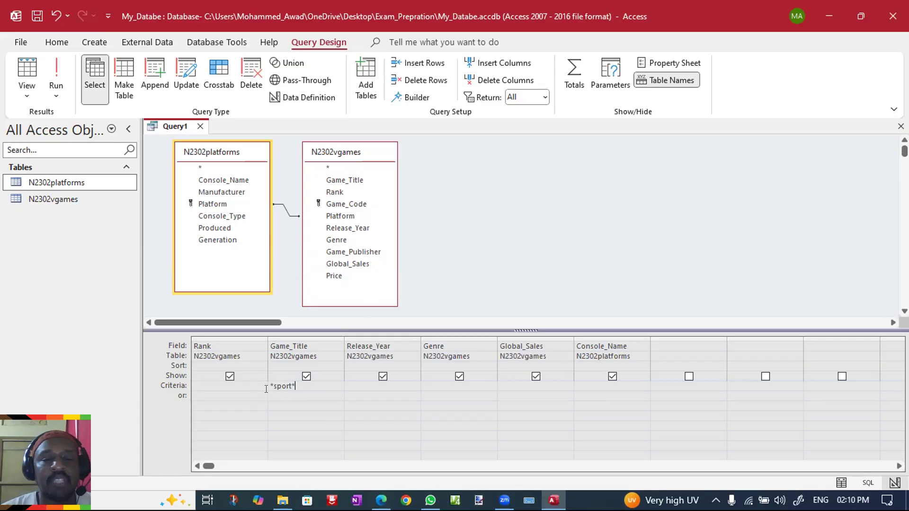
click(360, 398)
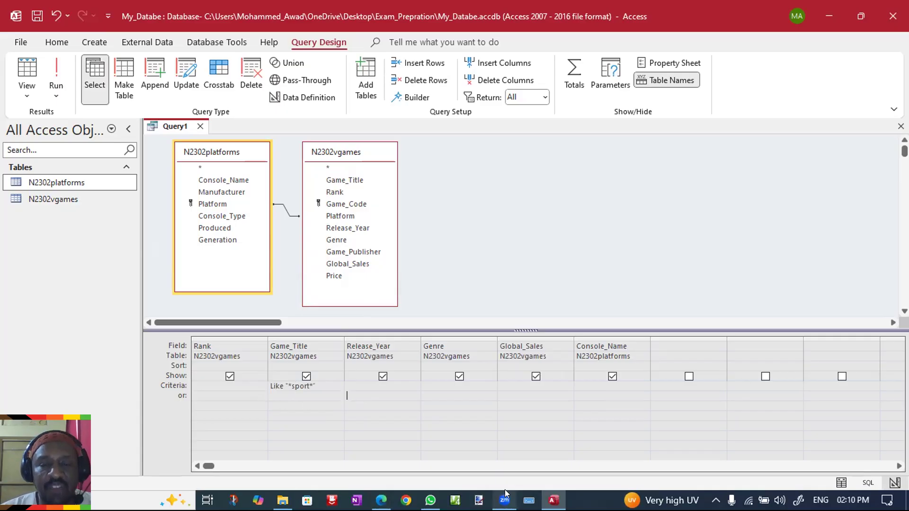
Step: Run the query and fit all result columns to the width of their contents
click(53, 69)
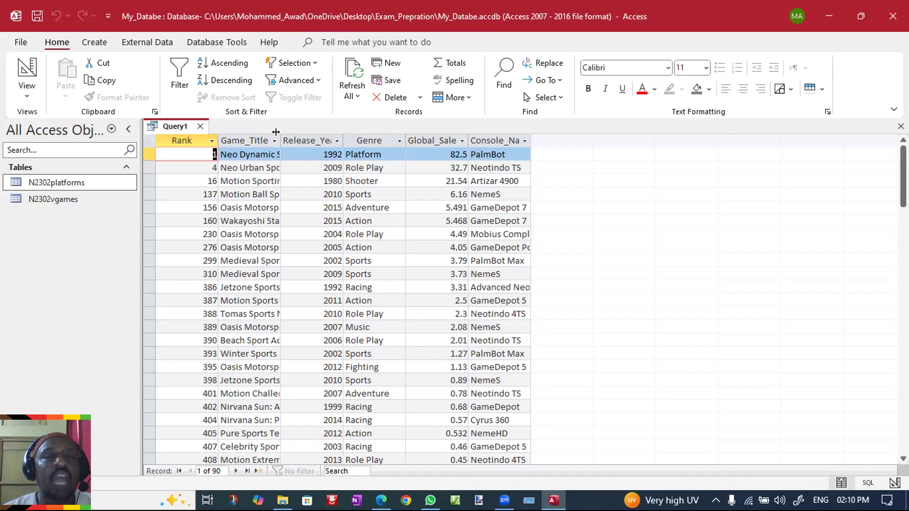
click(149, 138)
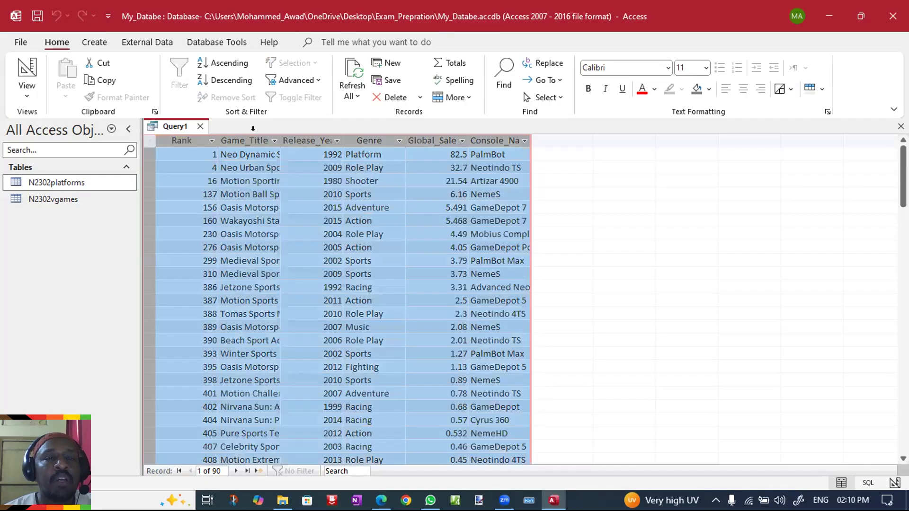
double_click(281, 136)
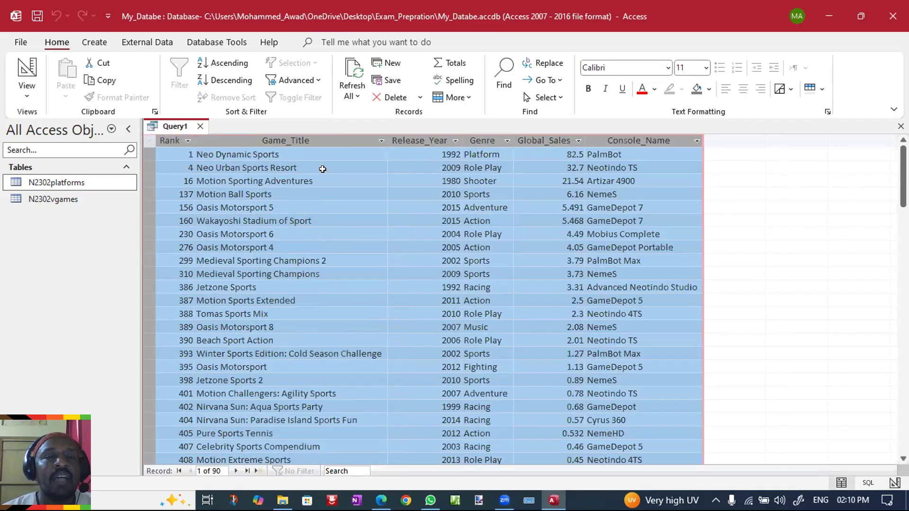
click(284, 181)
click(265, 154)
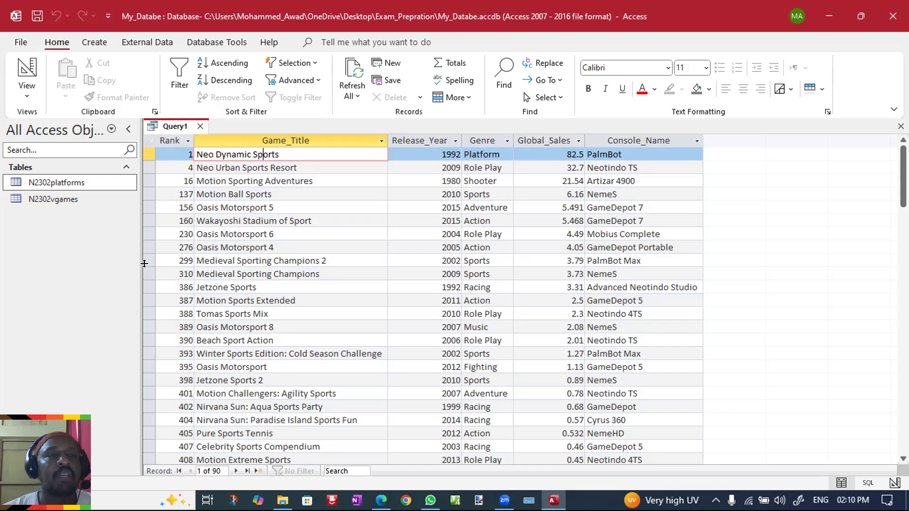
Step: Switch the query back to Design View
right_click(174, 126)
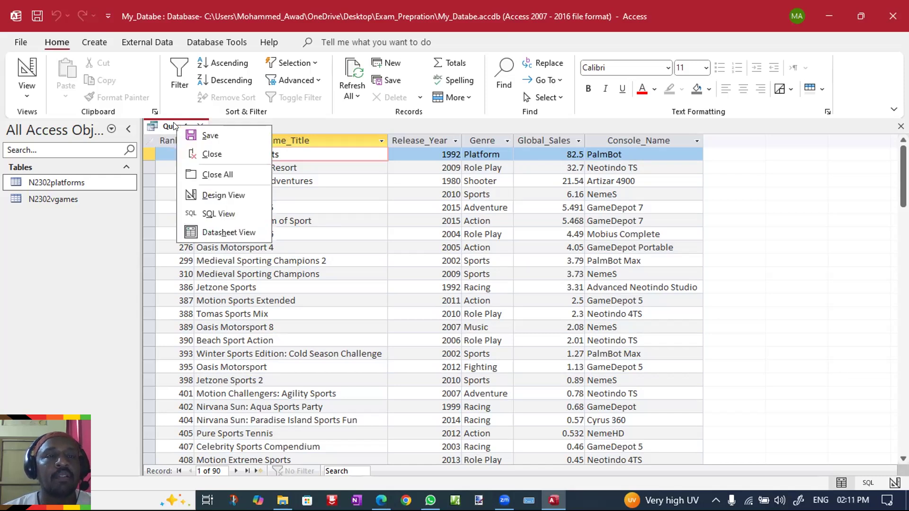
click(224, 195)
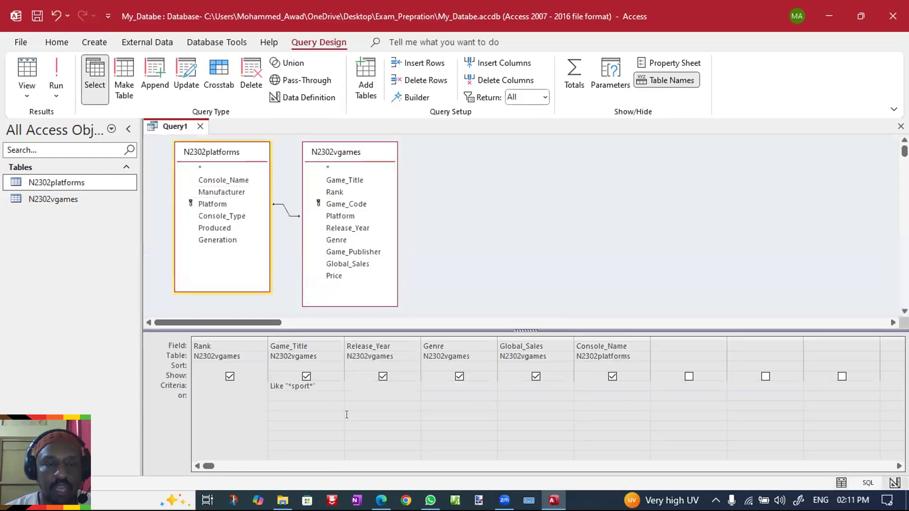
Step: Check the exam paper's selection rules and set the Release_Year criterion to >=2011
click(346, 415)
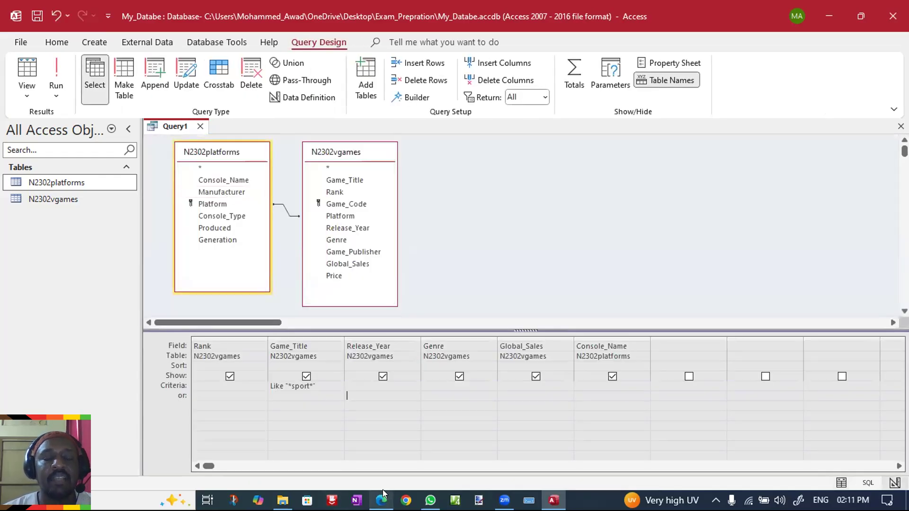
click(383, 490)
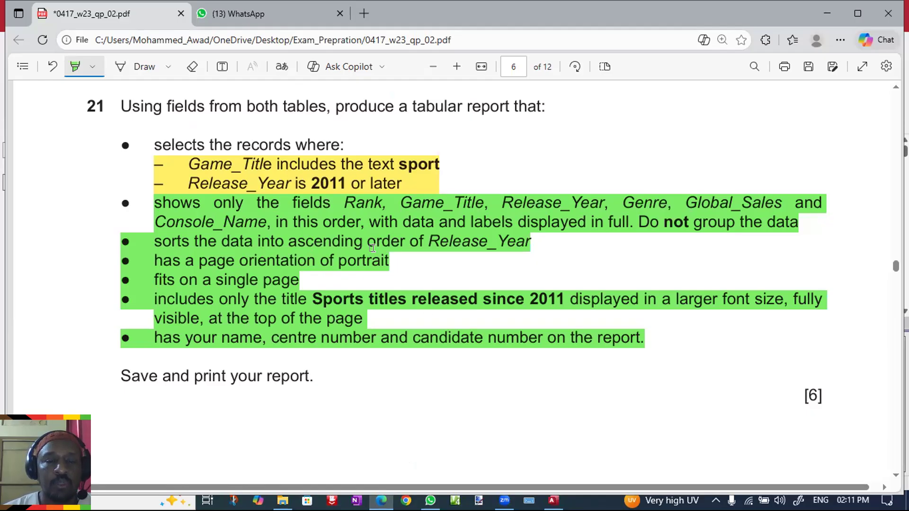
click(382, 492)
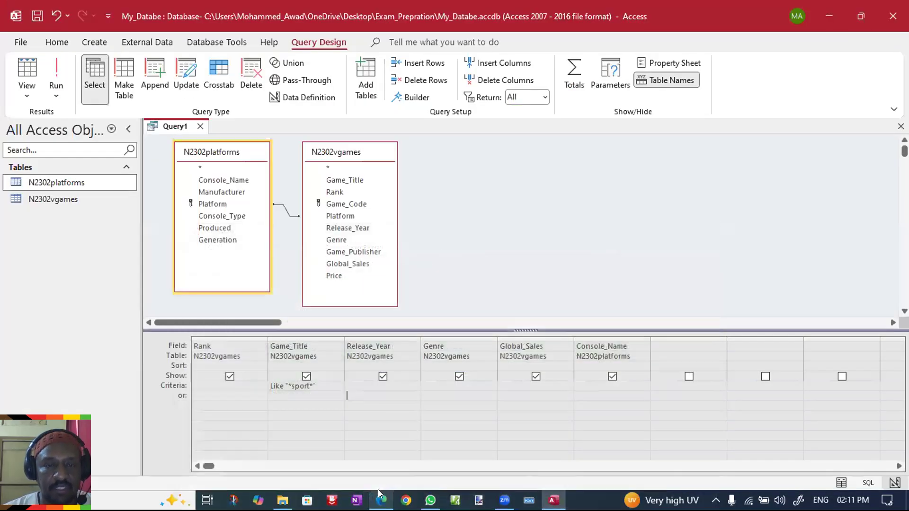
click(369, 385)
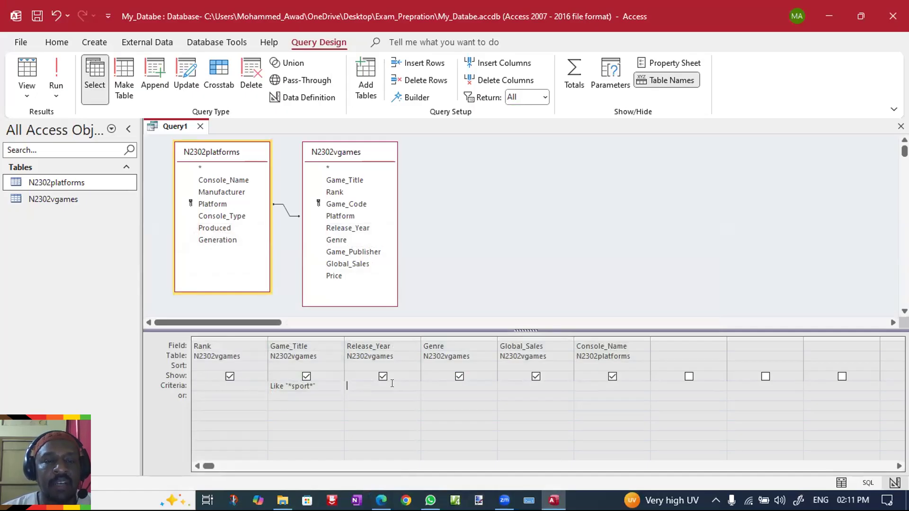
text(>=2011)
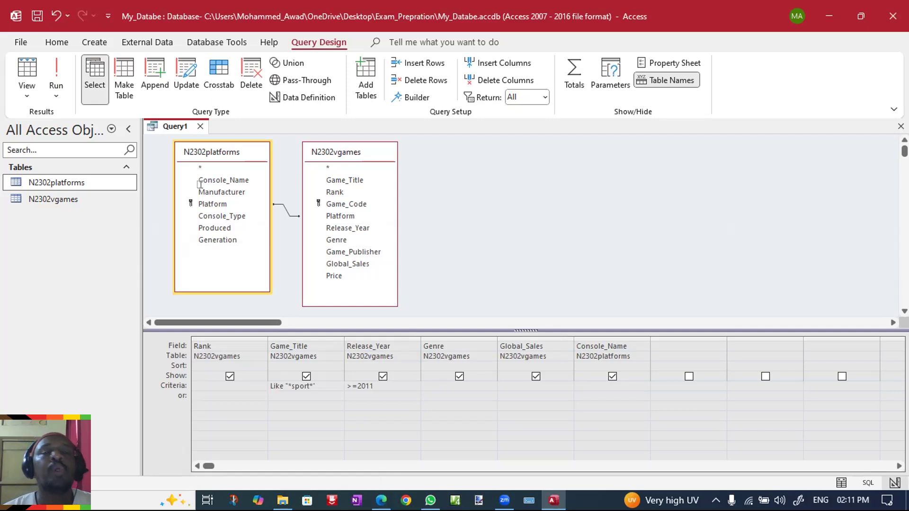
Step: Recheck question 21's requirements in the exam paper and run the query with both criteria
key(alt+Tab)
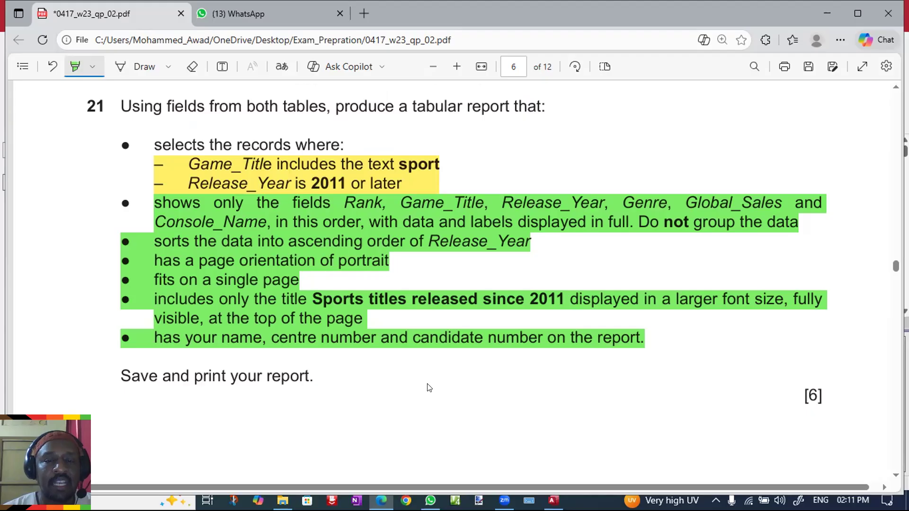
key(alt+Tab)
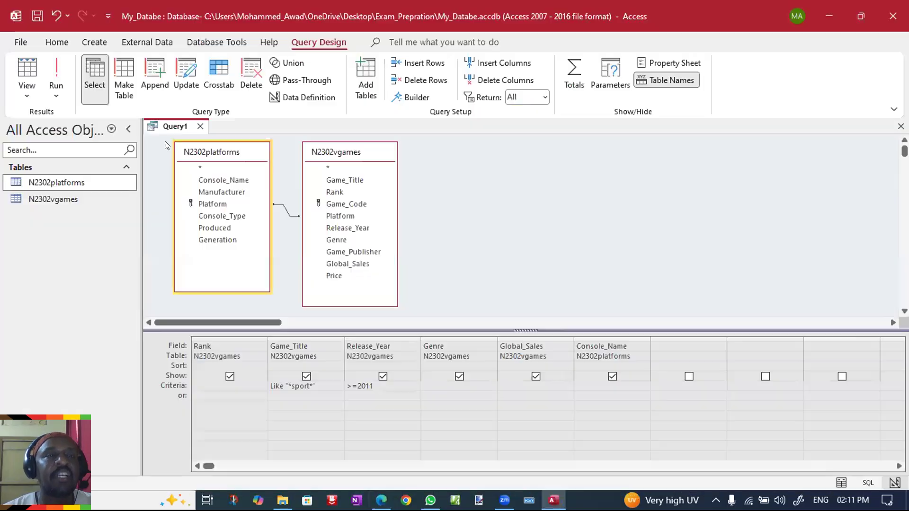
click(55, 70)
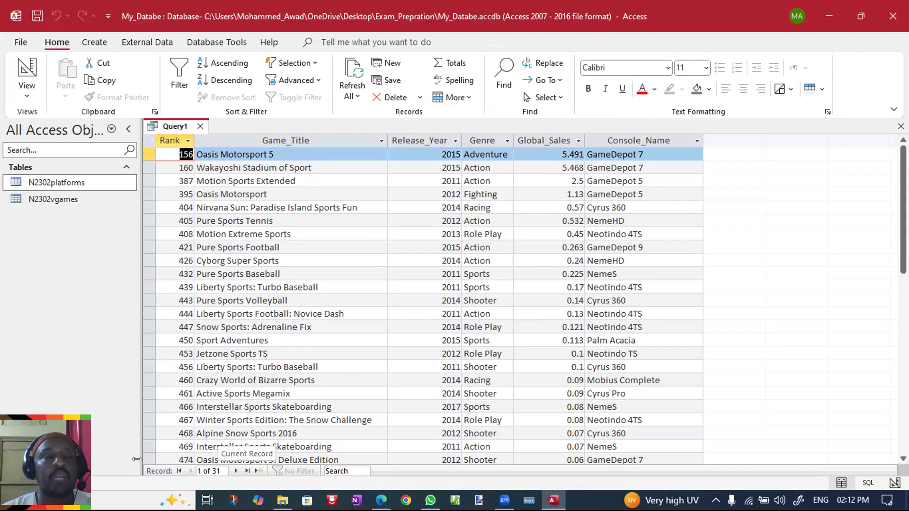
Step: Save the query under the name Query
right_click(173, 125)
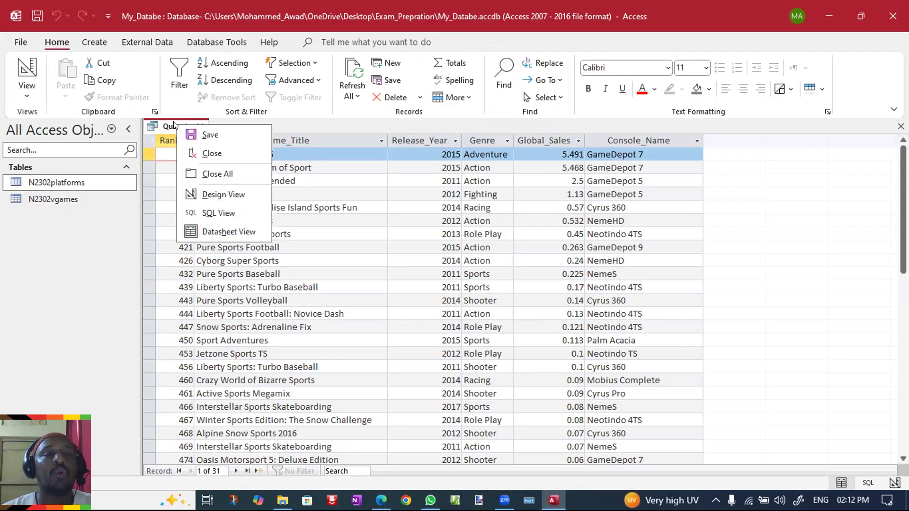
click(208, 134)
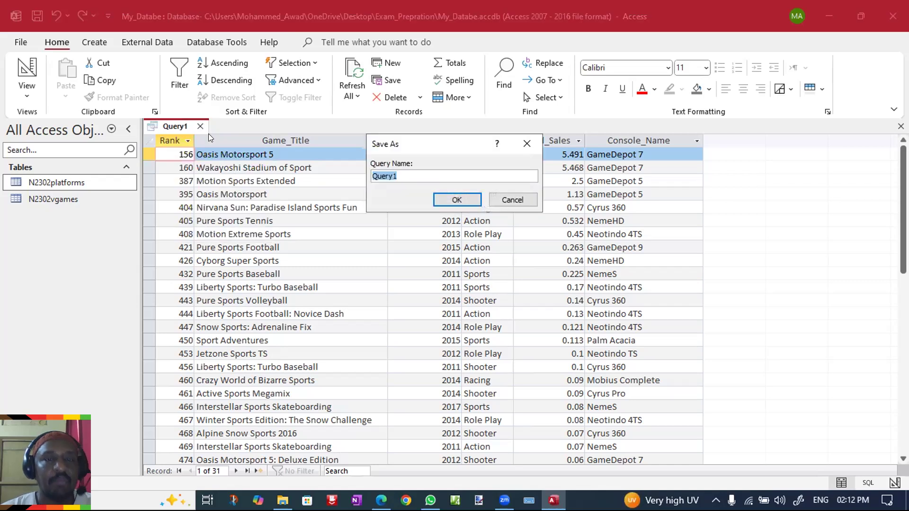
click(399, 175)
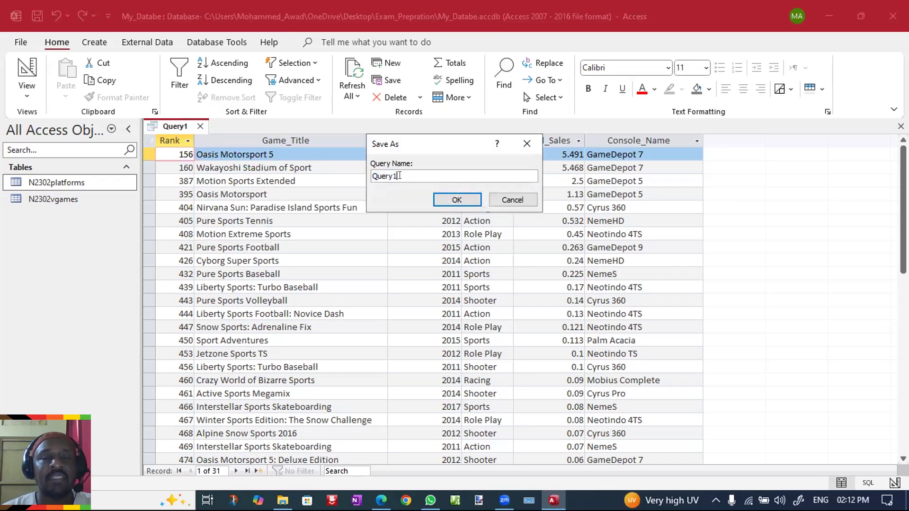
key(BackSpace)
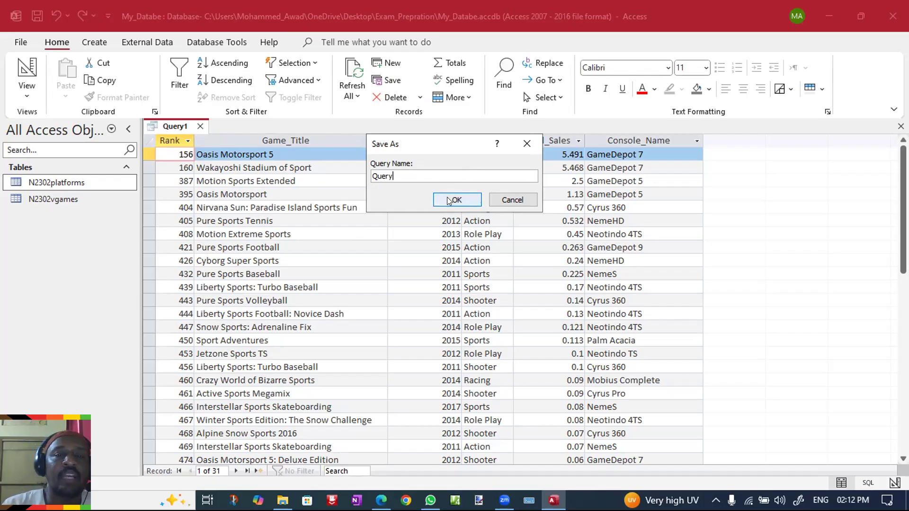
click(475, 199)
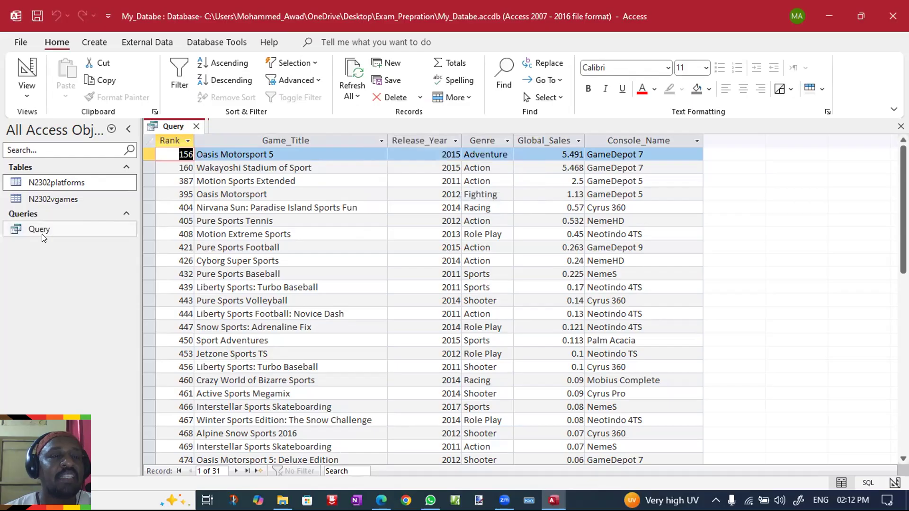
right_click(175, 126)
click(232, 135)
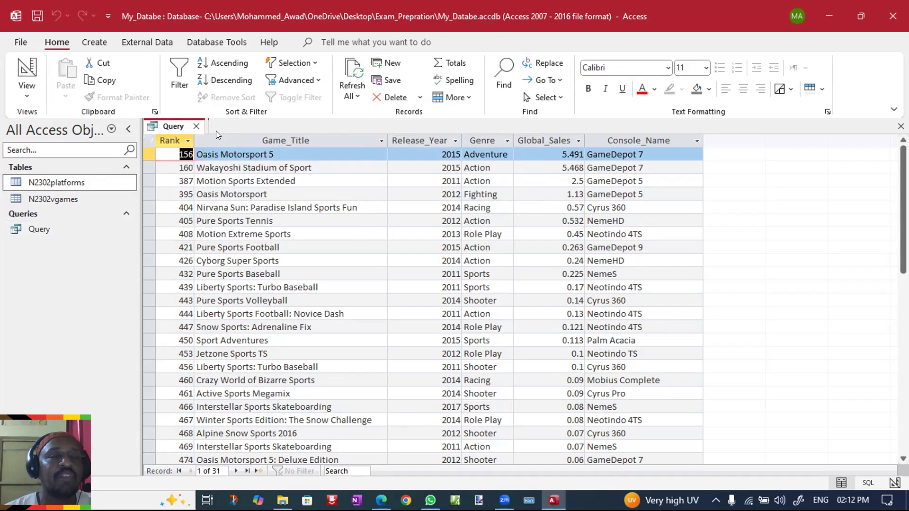
Step: Close and reopen the saved Query, and review its records against the exam paper's report requirements
click(196, 126)
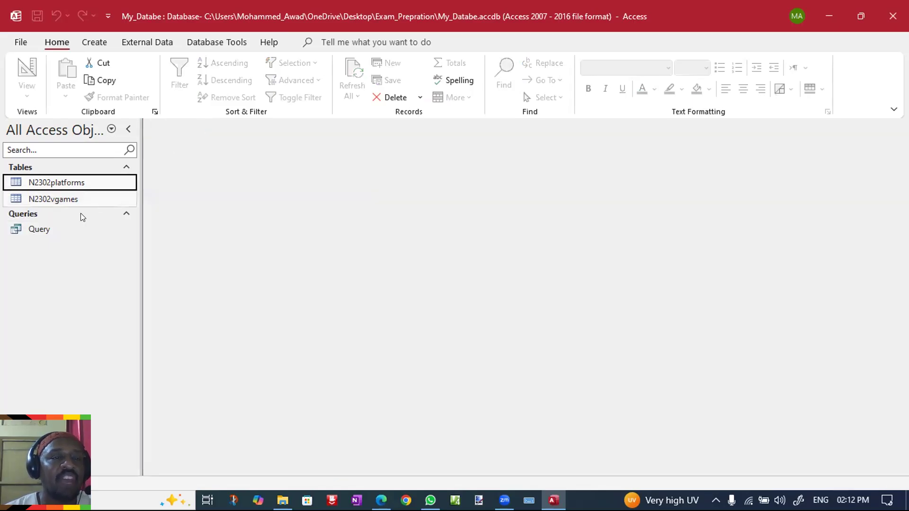
double_click(55, 229)
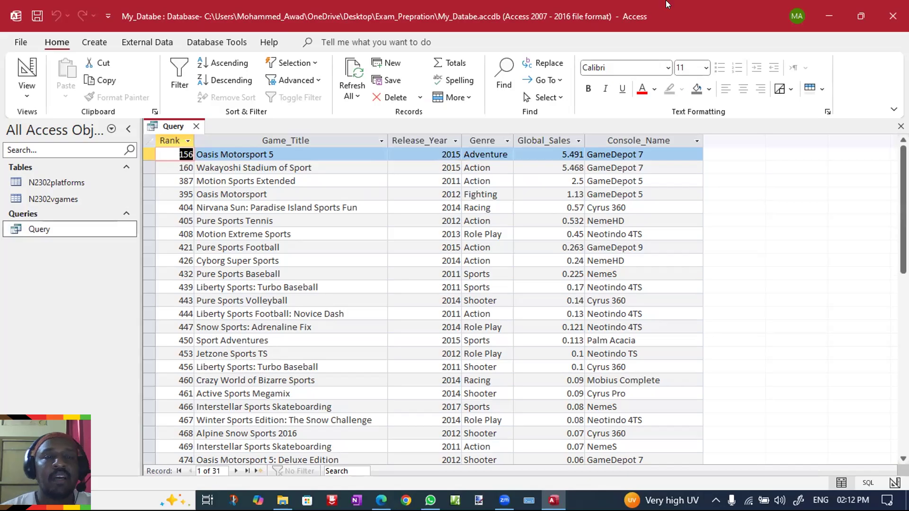
mouse_move(903, 190)
mouse_down()
mouse_move(903, 304)
mouse_move(903, 163)
mouse_move(903, 195)
mouse_up()
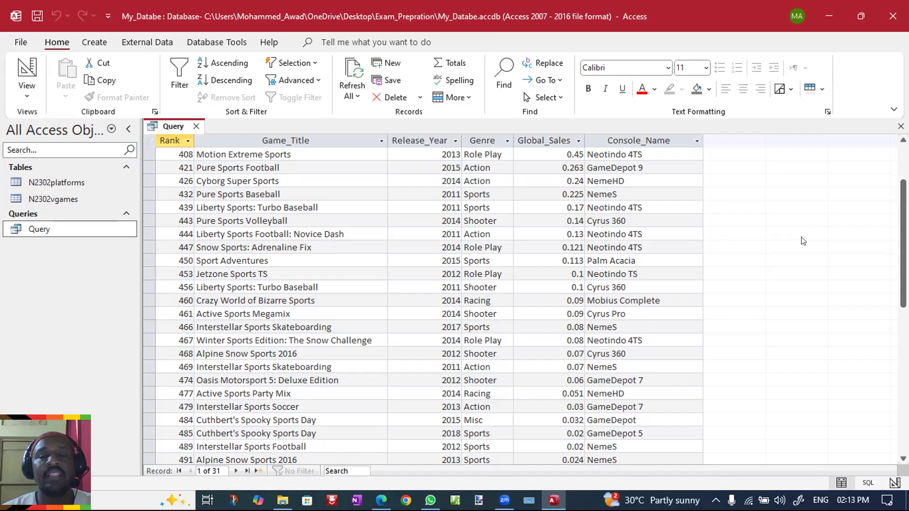
click(378, 497)
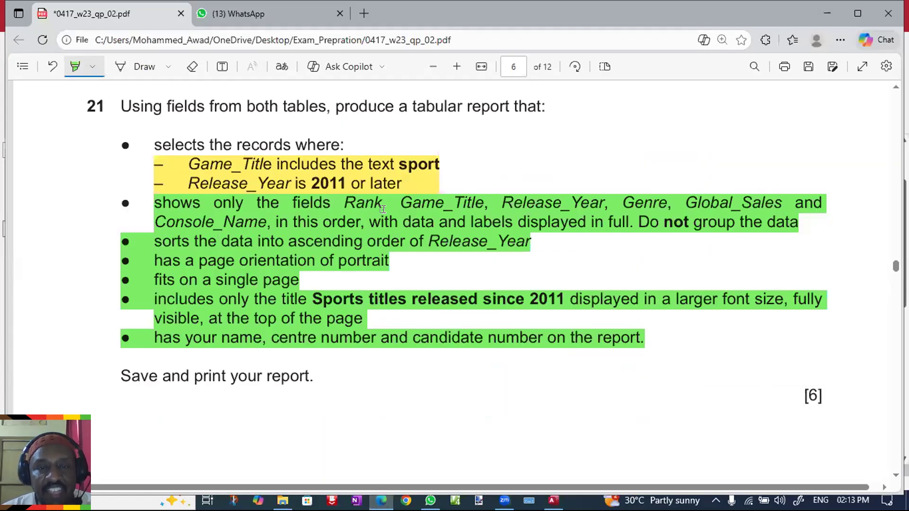